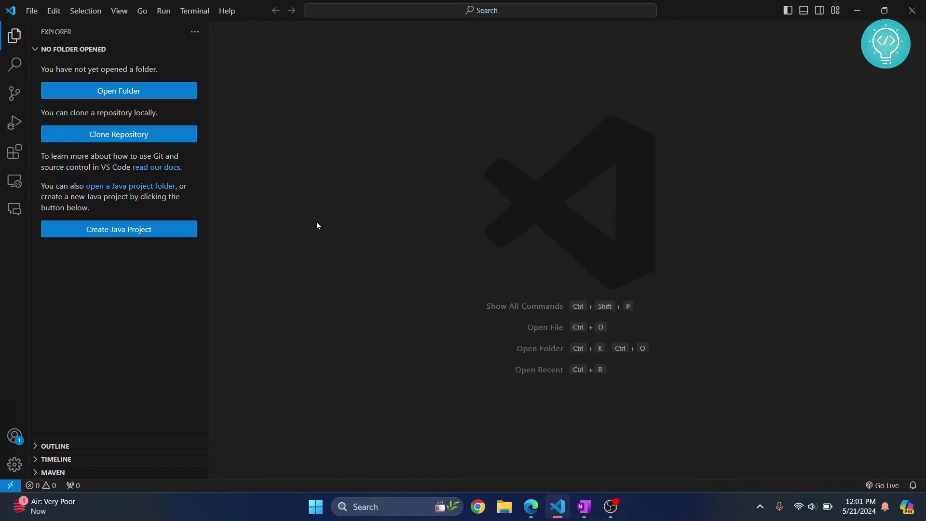
Find 'github pull' in Extensions, install GitHub Pull Requests and show its pull requests view.
left_click(9, 154)
type("github")
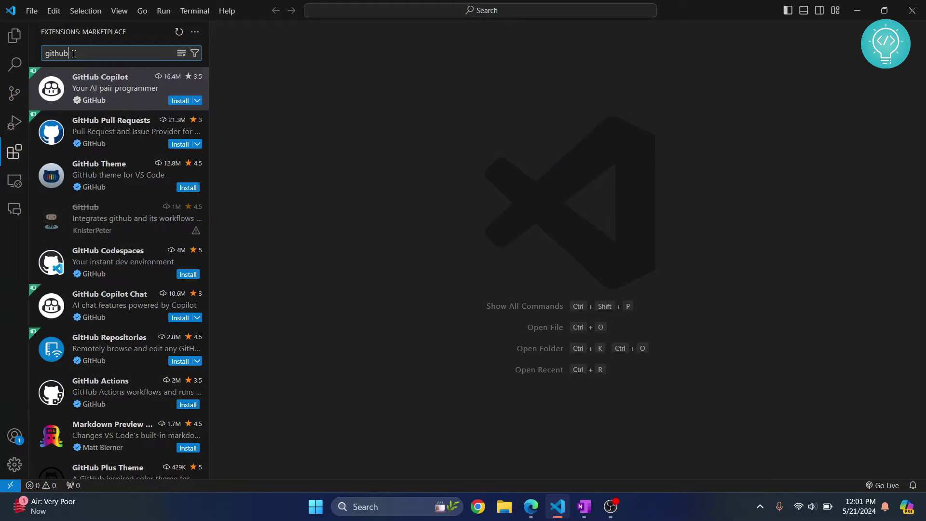
double_click(79, 53)
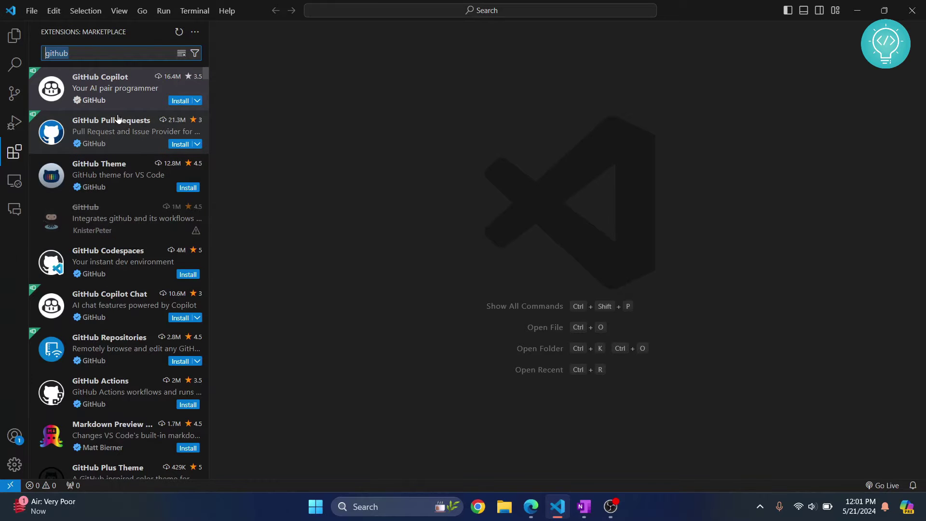
key("End")
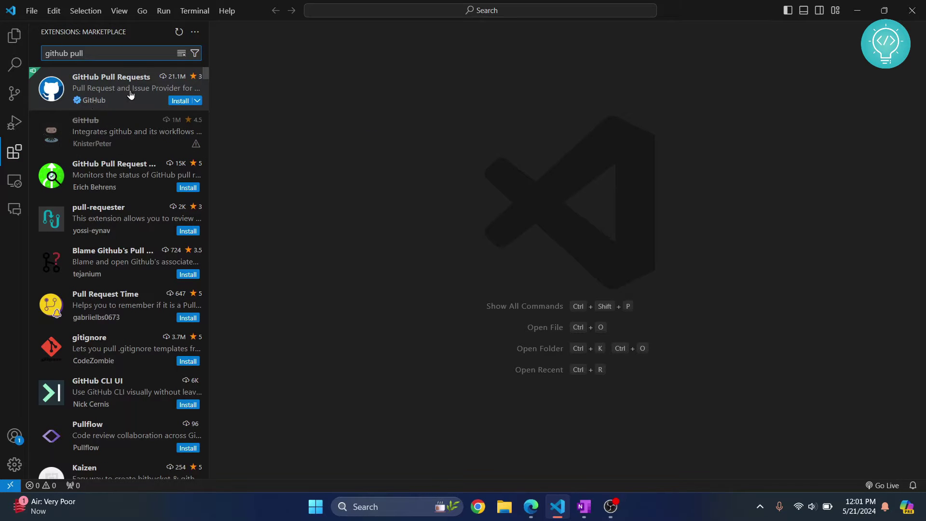
left_click(130, 95)
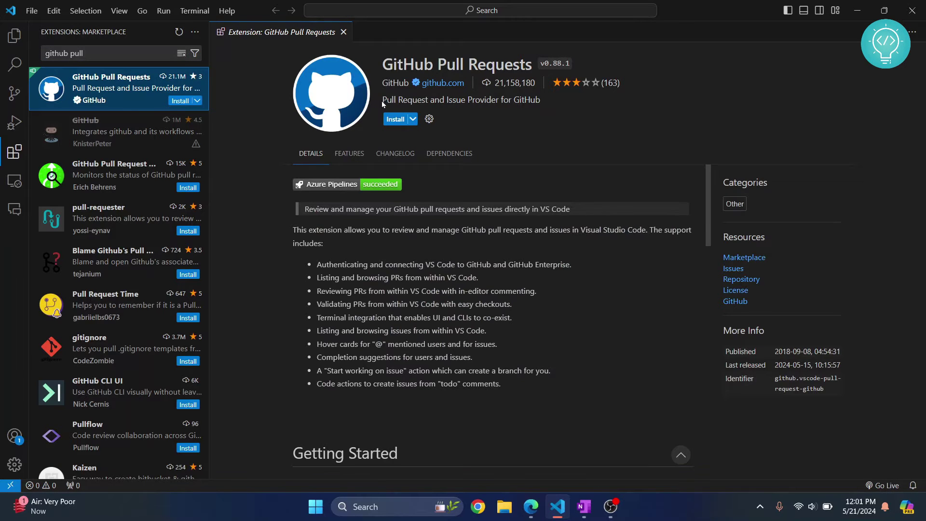
left_click(394, 119)
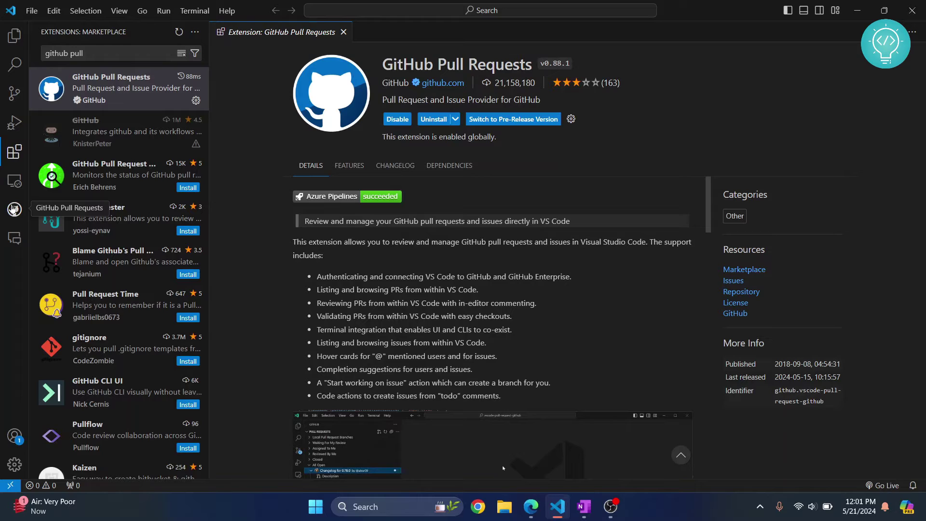
left_click(13, 209)
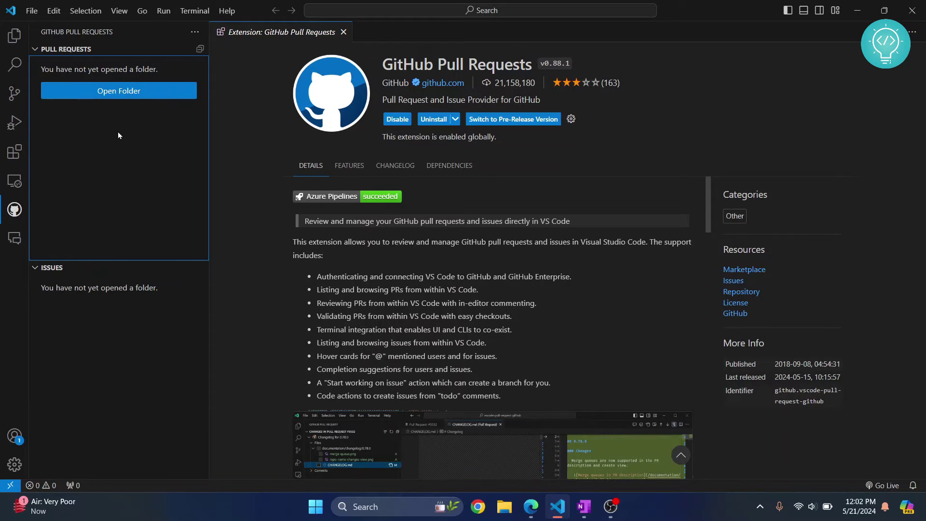
Close the extension page and run Git: Clone from the Command Palette.
left_click(343, 31)
left_click(14, 466)
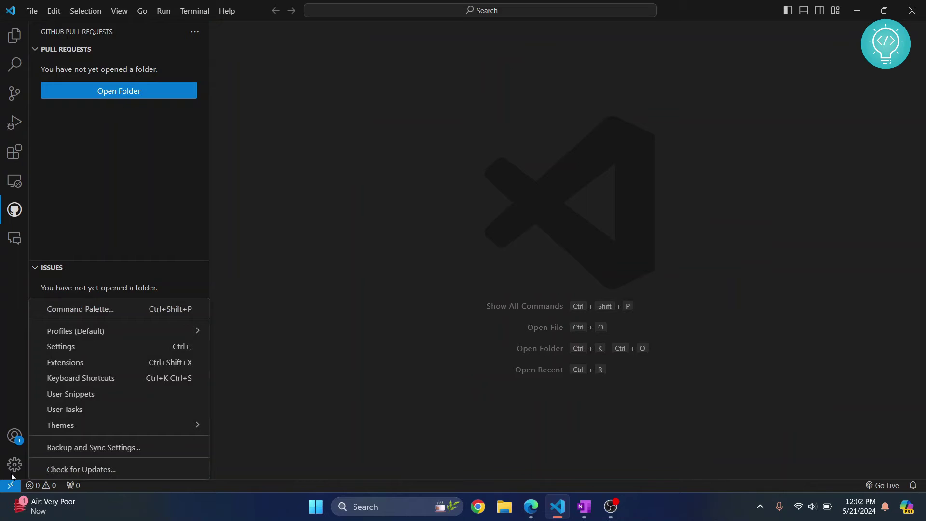
left_click(122, 309)
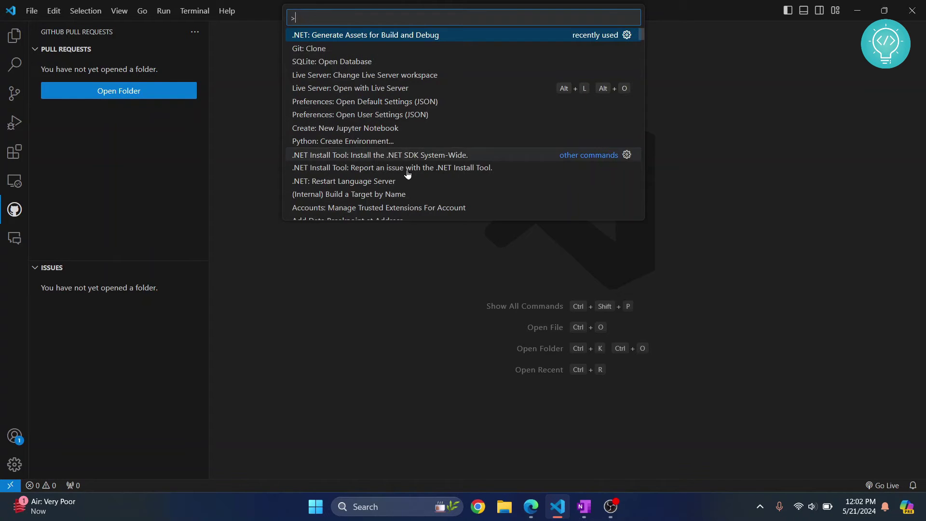
type("git c")
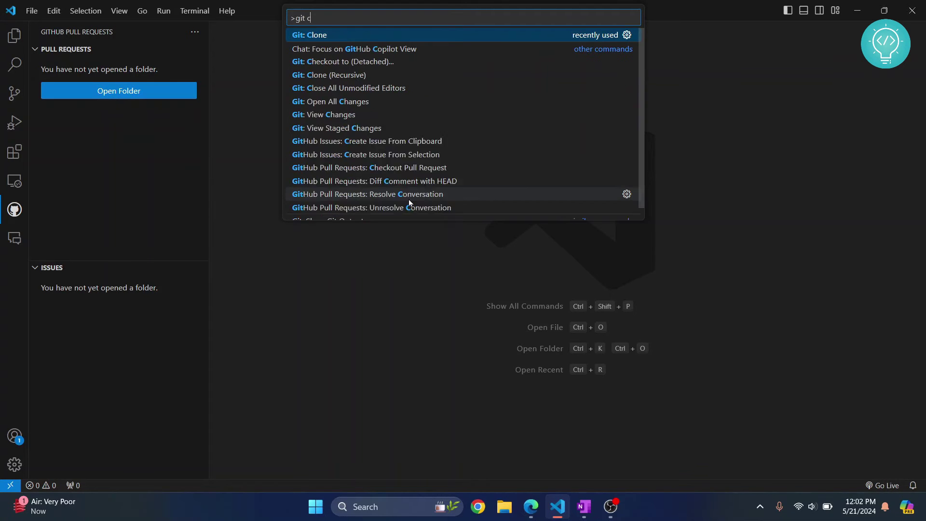
type("lone")
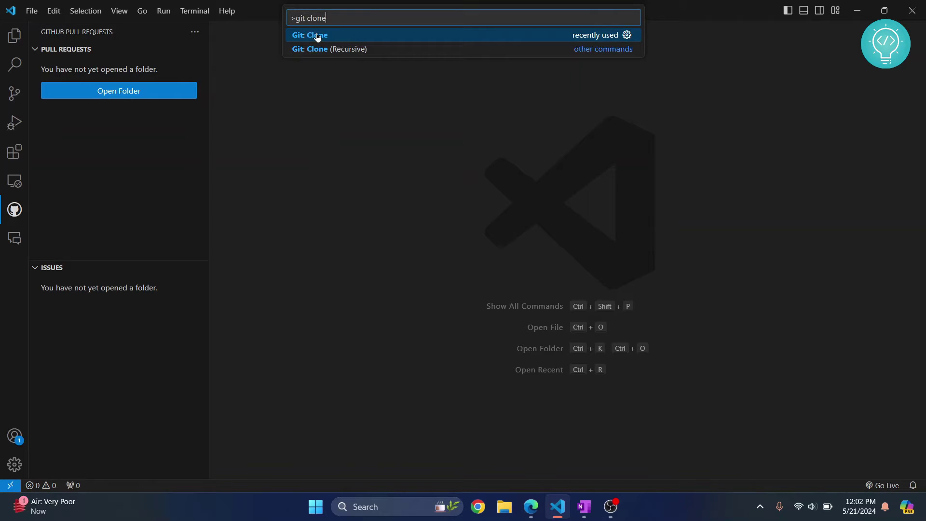
left_click(308, 43)
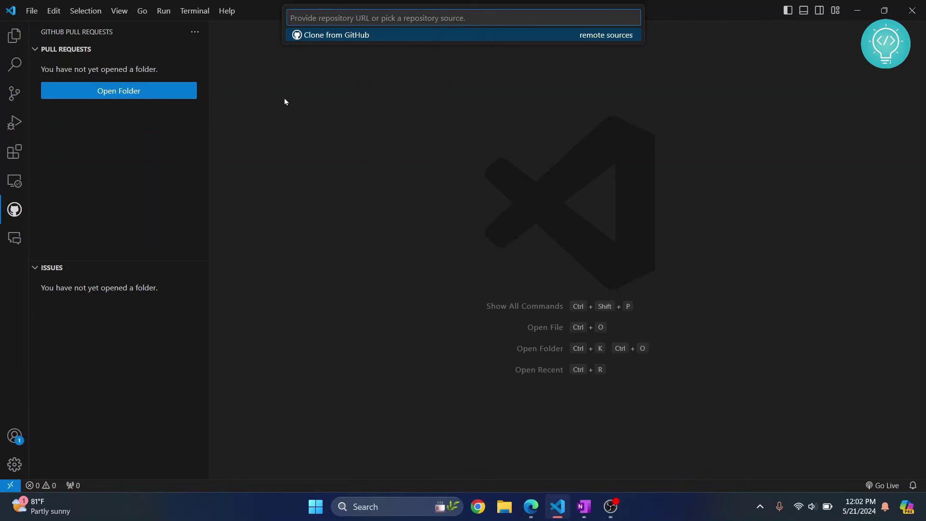
Choose Clone from GitHub and authorize Visual-Studio-Code on GitHub's permissions page.
left_click(328, 37)
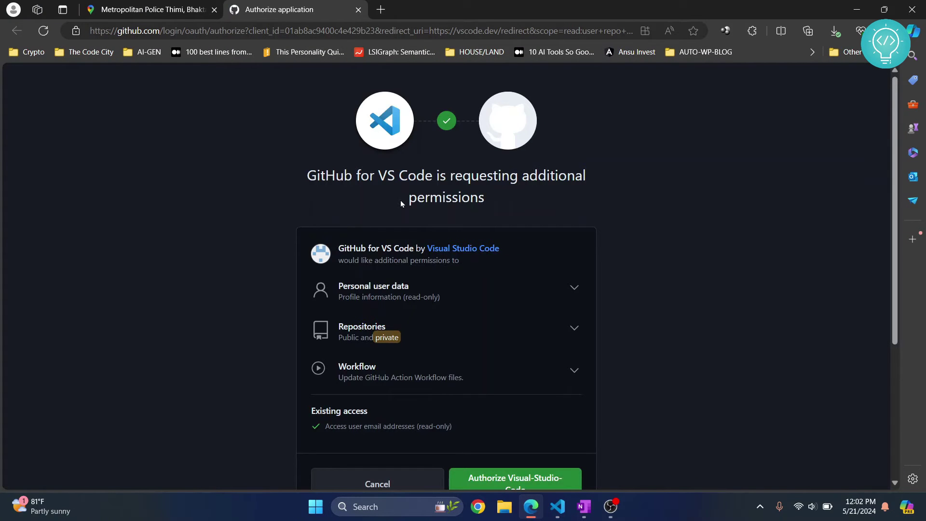
scroll(400, 201, "down", 3)
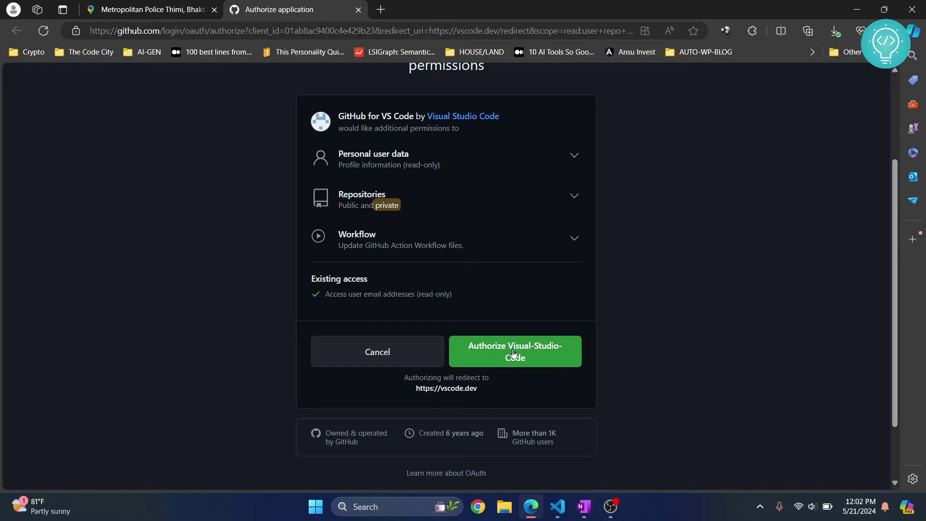
left_click(514, 352)
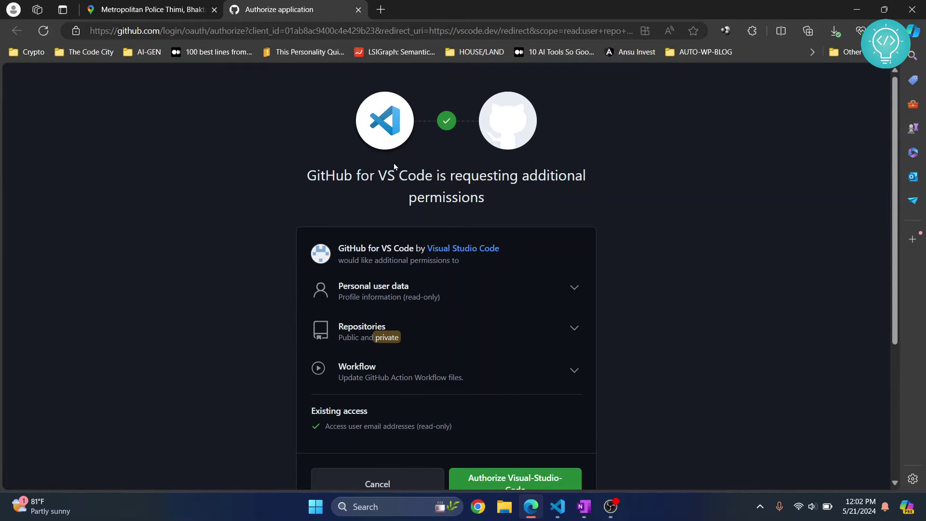
scroll(446, 232, "down", 2)
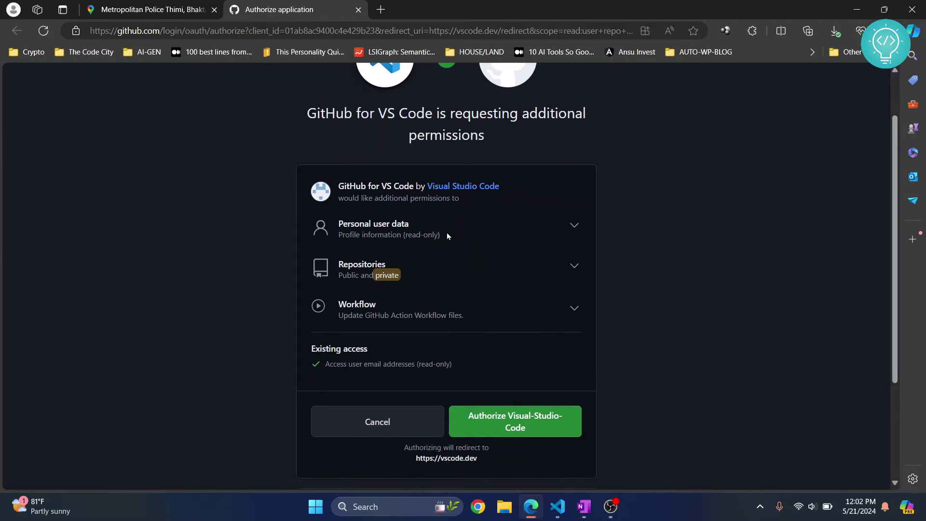
Confirm GitHub access, retrying with the saved thecodecity password after an incorrect attempt.
left_click(522, 424)
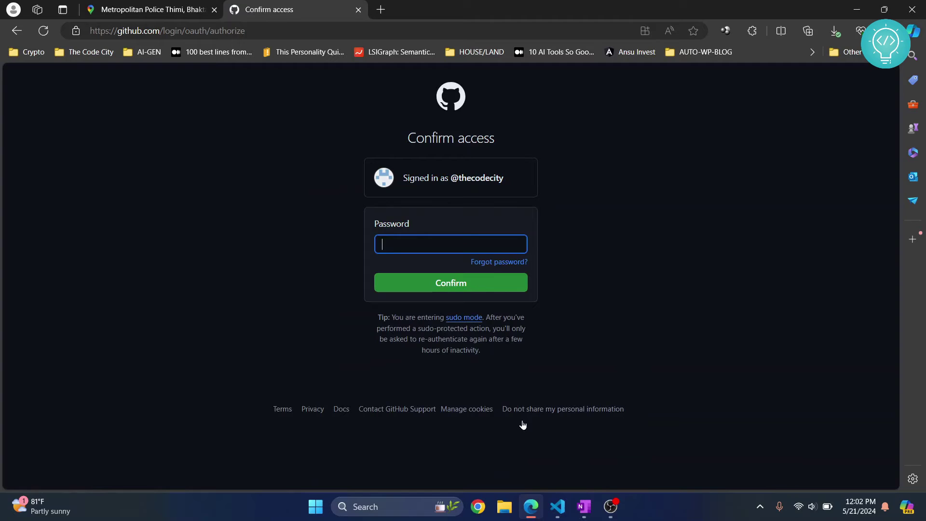
left_click(451, 284)
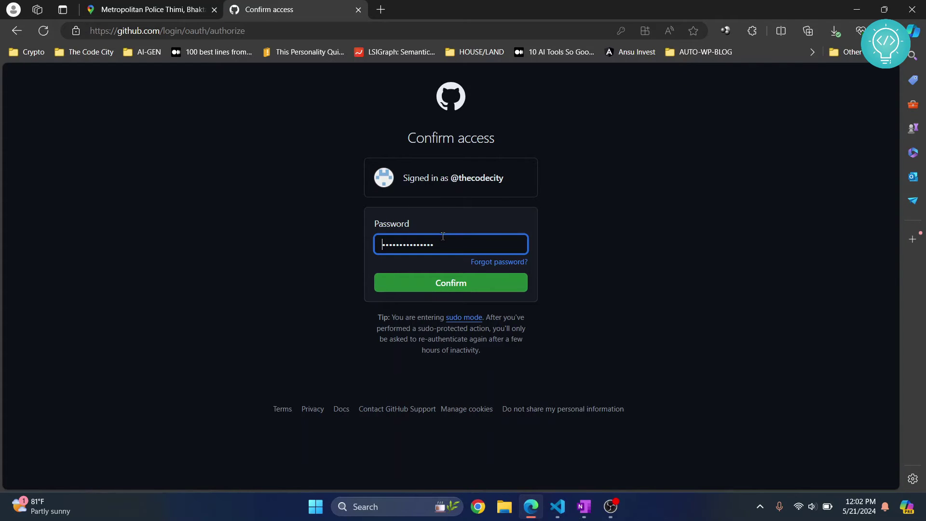
left_click(446, 287)
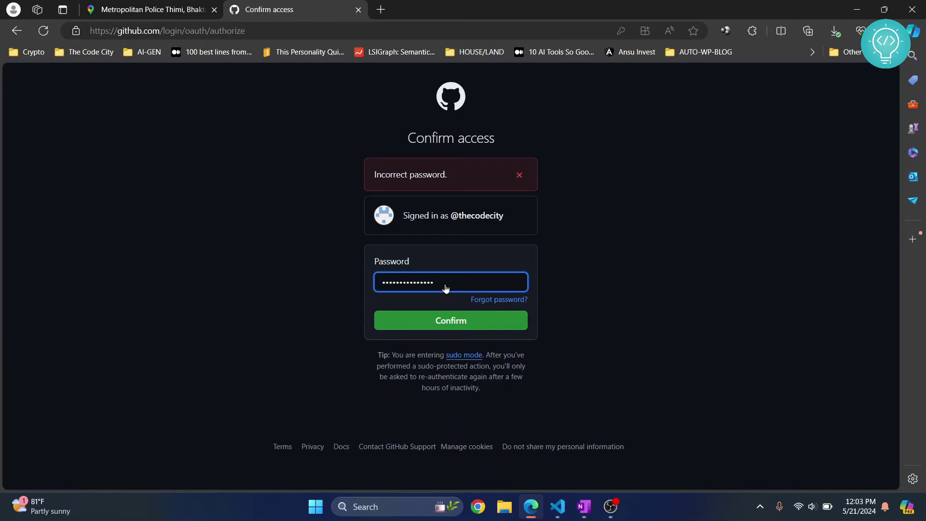
left_click(478, 281)
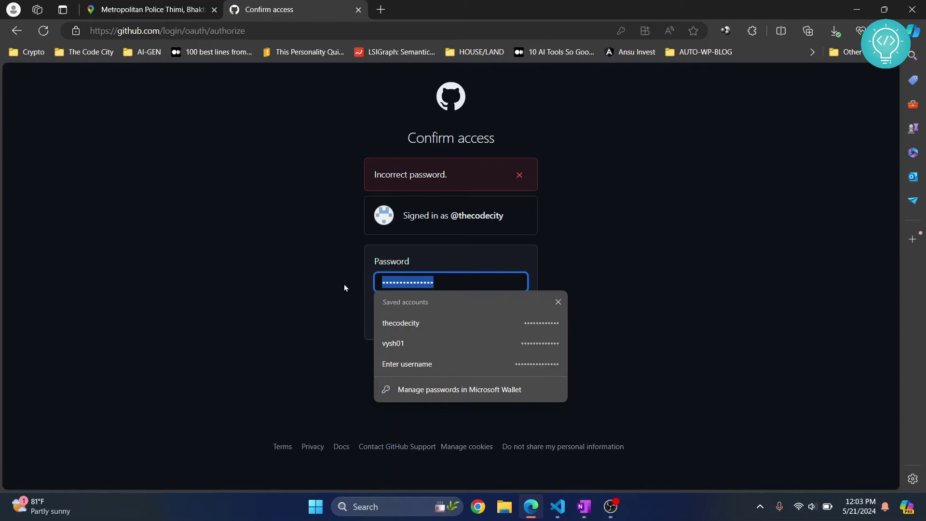
left_click(403, 320)
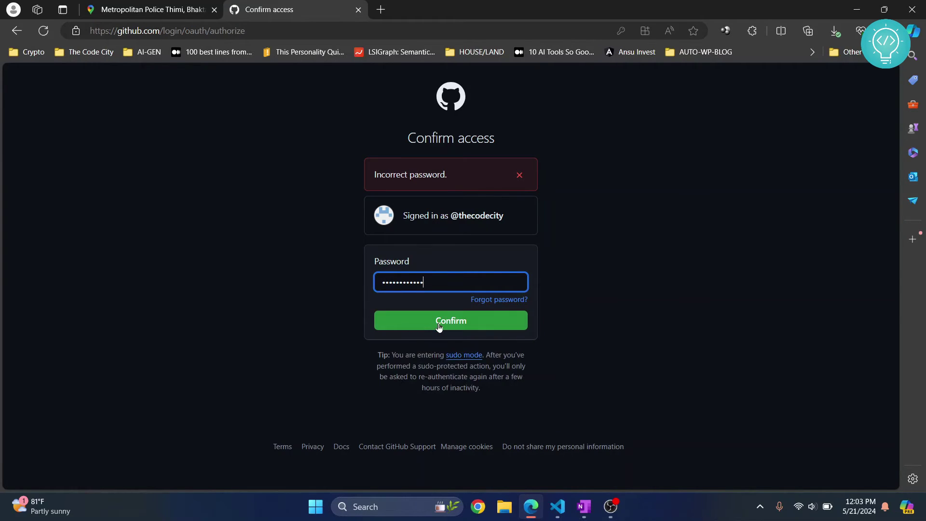
left_click(438, 326)
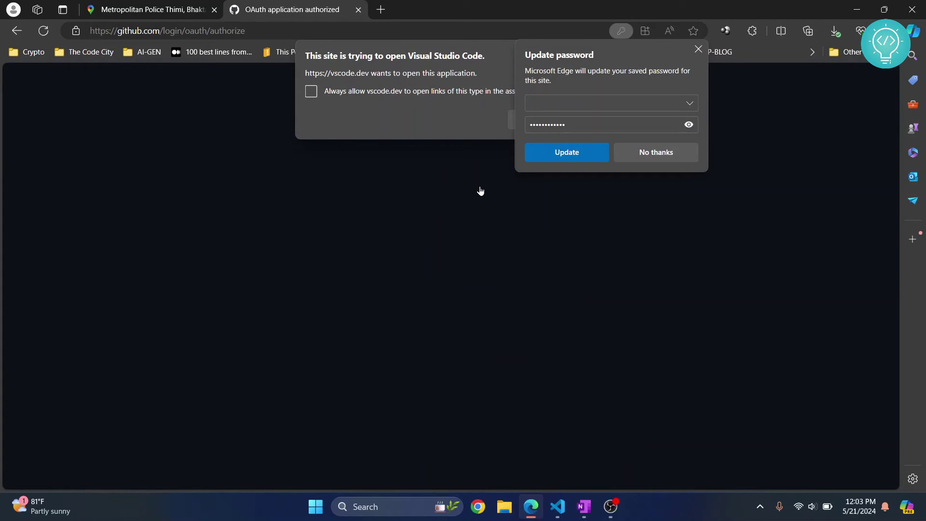
Dismiss Edge's update-password offer and let the site launch Visual Studio Code.
left_click(698, 49)
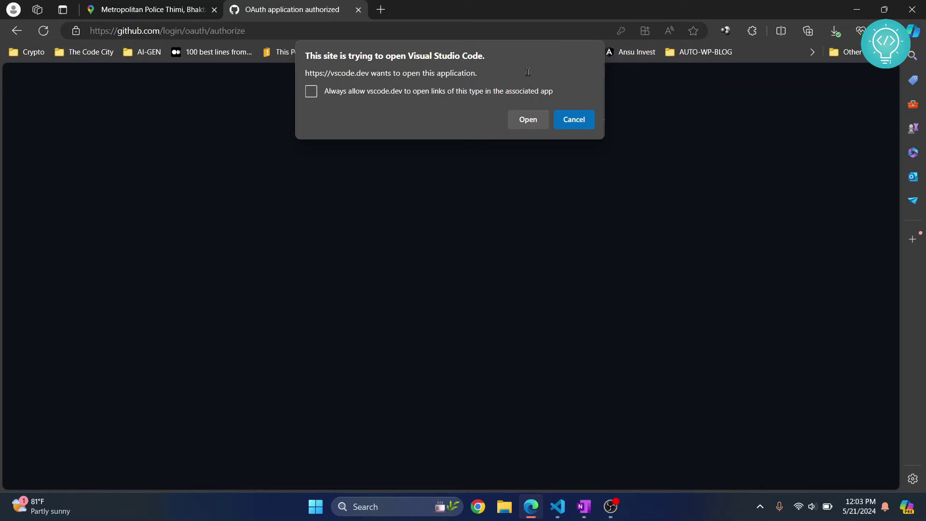
left_click(529, 120)
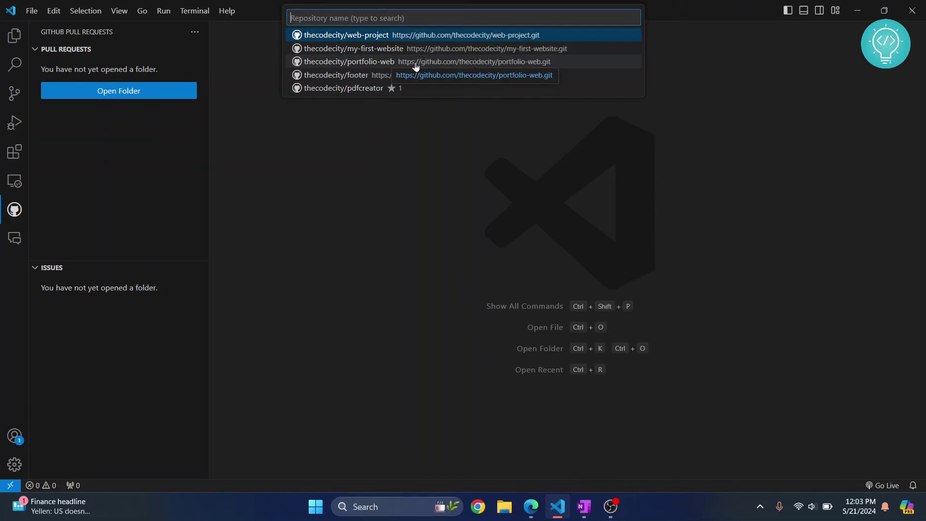
Clone thecodecity/portfolio-web into D:\Projects as the repository destination.
left_click(378, 63)
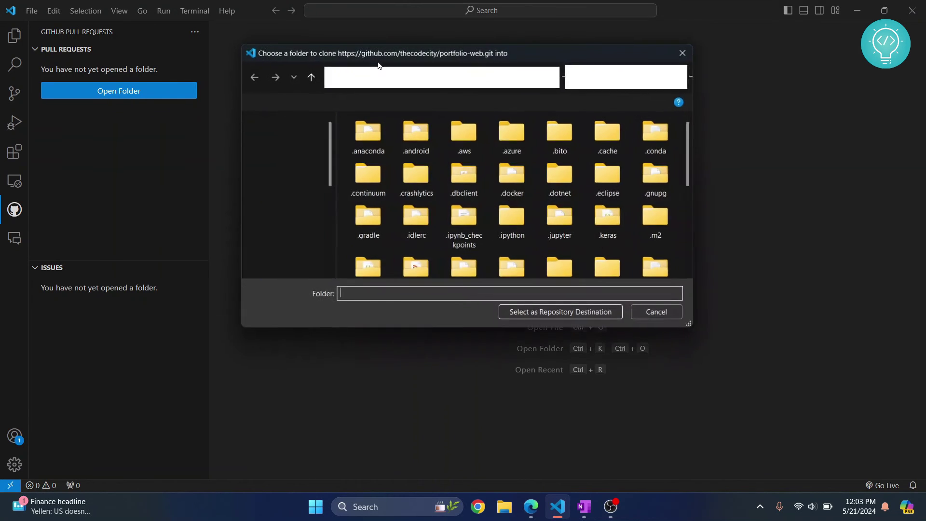
scroll(290, 173, "down", 5)
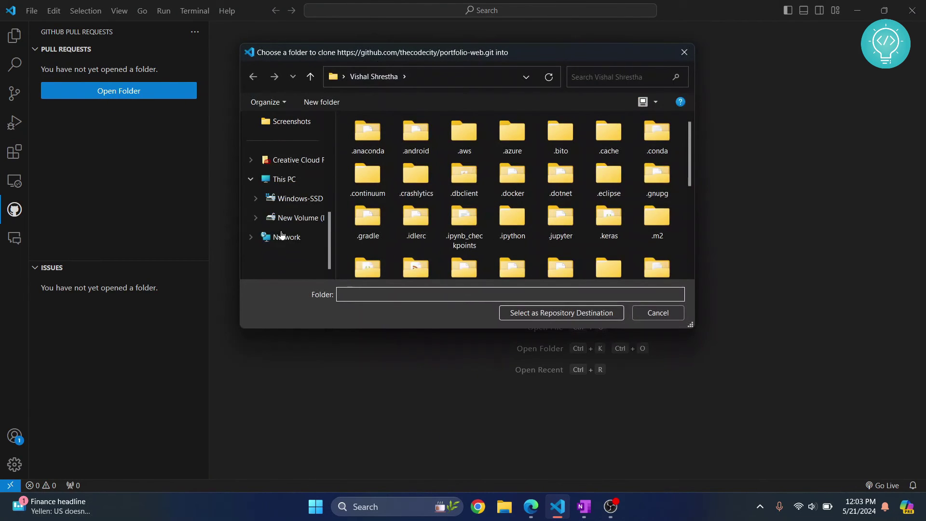
left_click(298, 217)
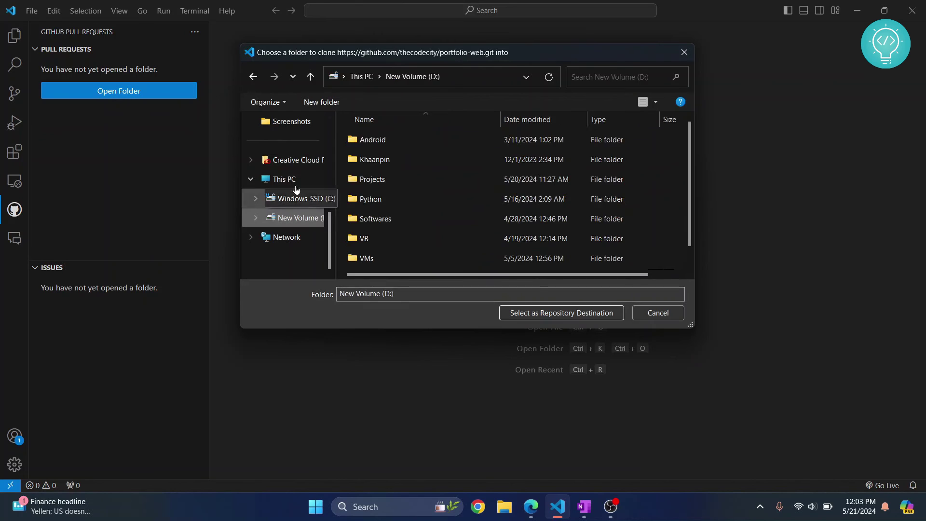
double_click(381, 185)
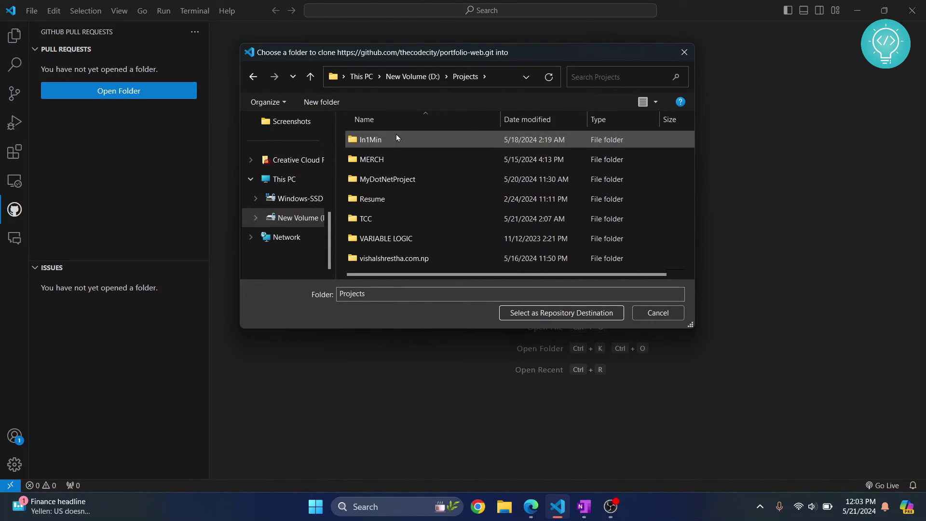
left_click(539, 313)
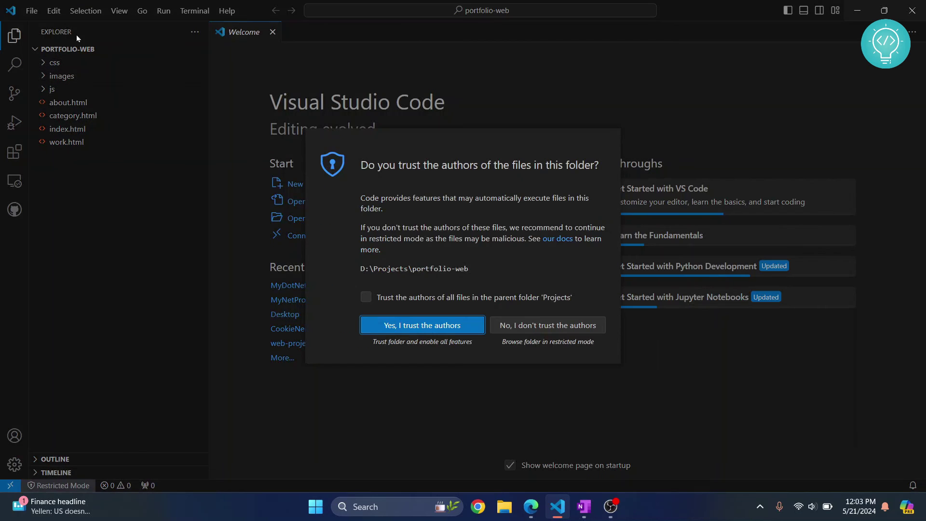
Answer 'Yes, I trust the authors' for the portfolio-web workspace.
left_click(412, 327)
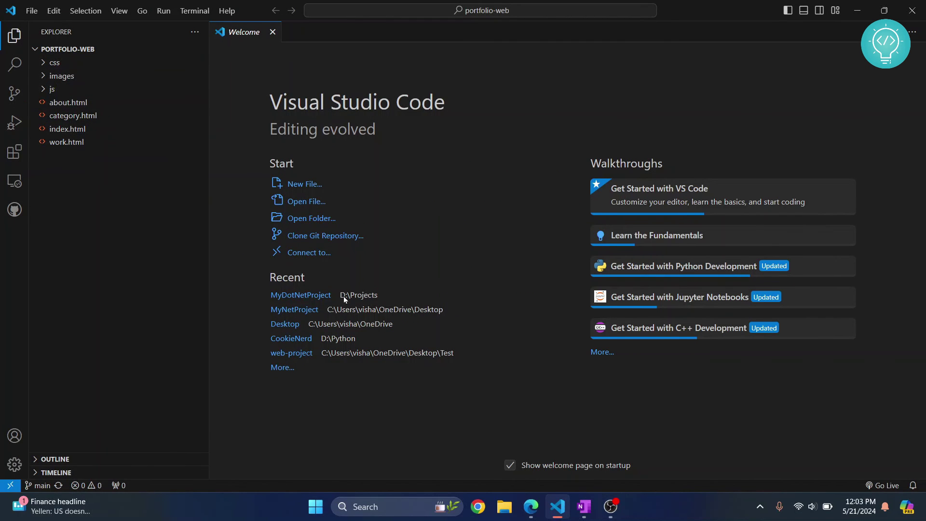
mouse_move(109, 89)
left_click(14, 464)
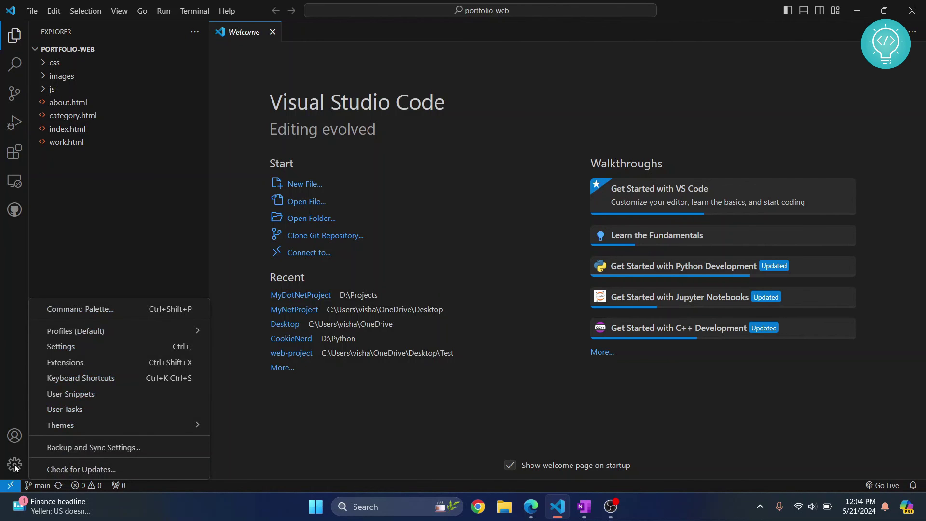
left_click(89, 309)
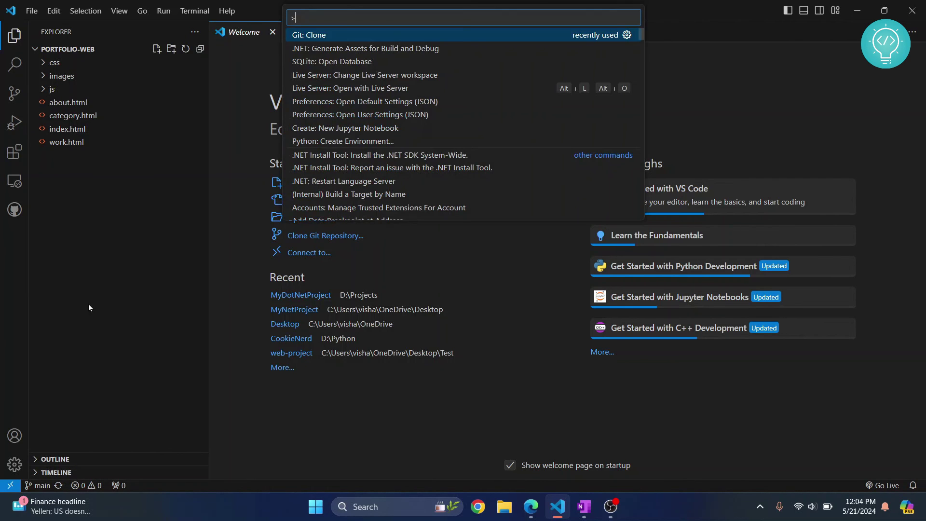
left_click(309, 35)
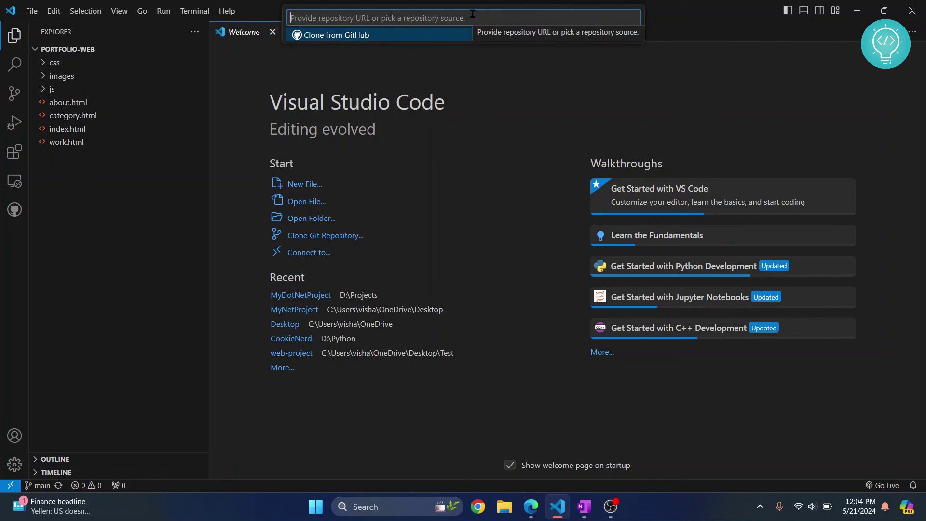
key("Escape")
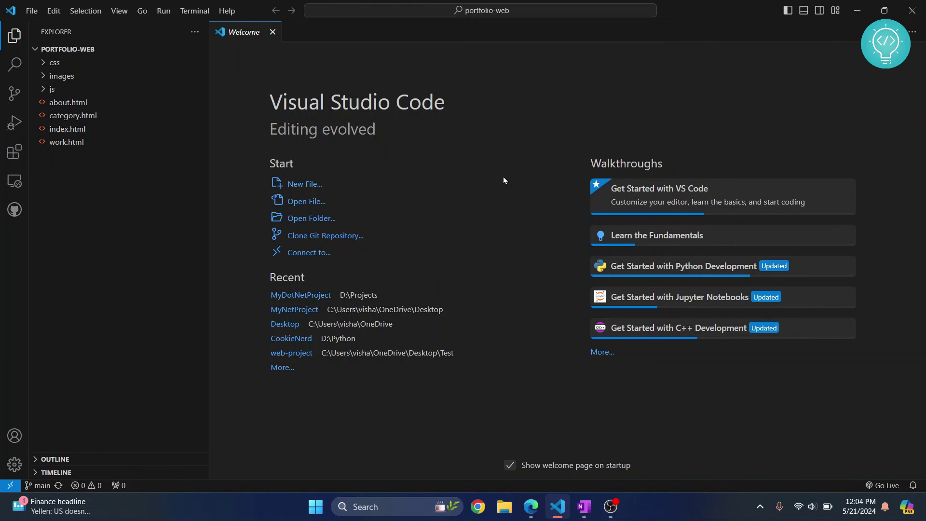